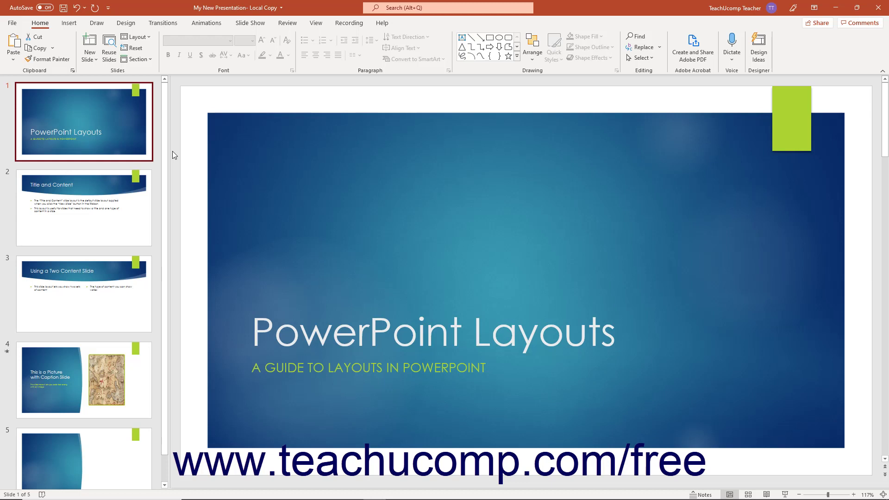
Step: Show the speaker notes pane below the slide using Notes on the View tab
click(313, 24)
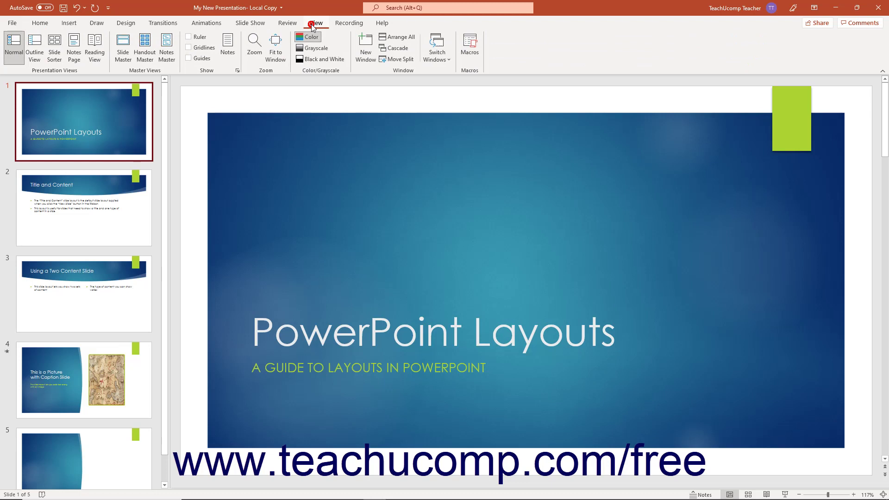
click(14, 46)
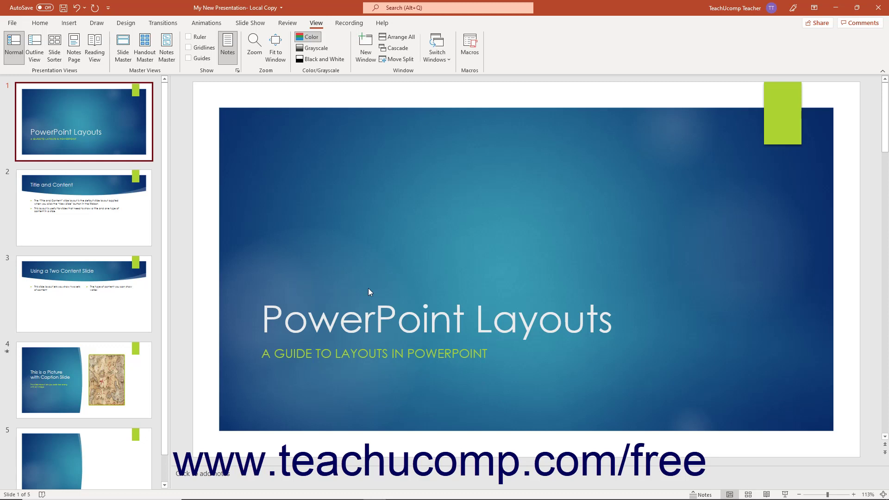
Step: Make the slide 1 title 'PowerPoint Layouts' bold, then deselect it
click(367, 323)
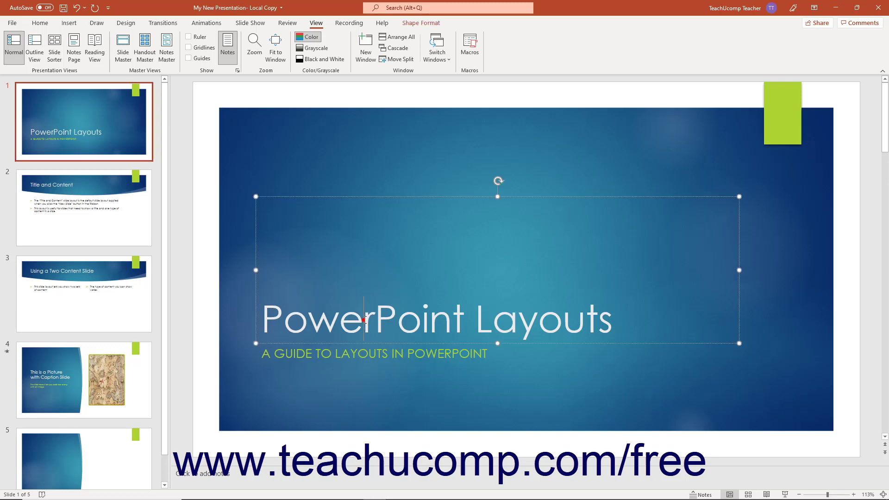
drag(262, 320, 618, 332)
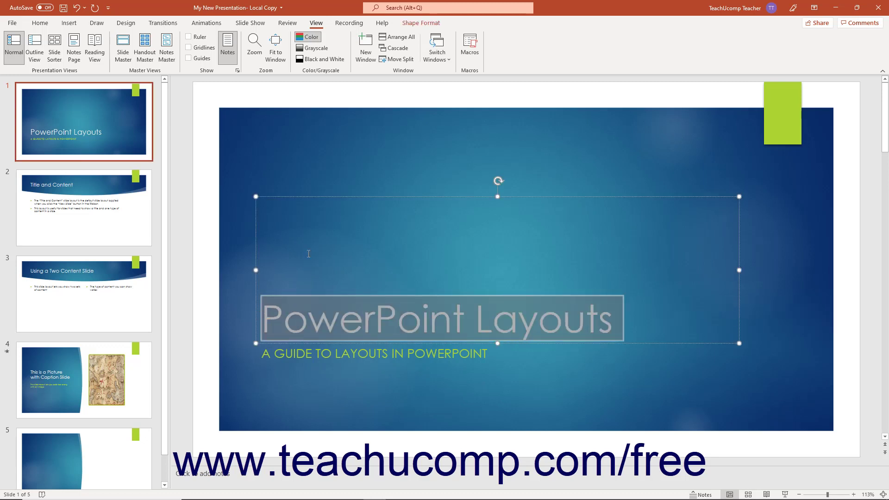
click(40, 23)
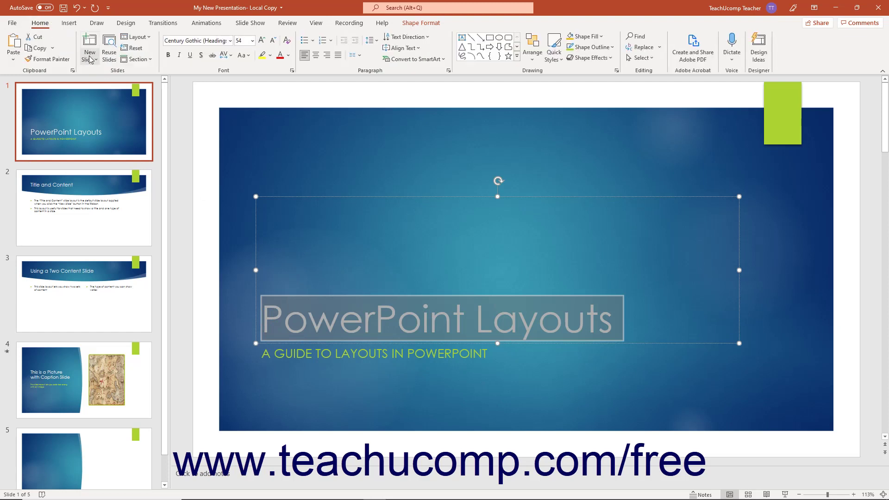
click(168, 54)
click(235, 184)
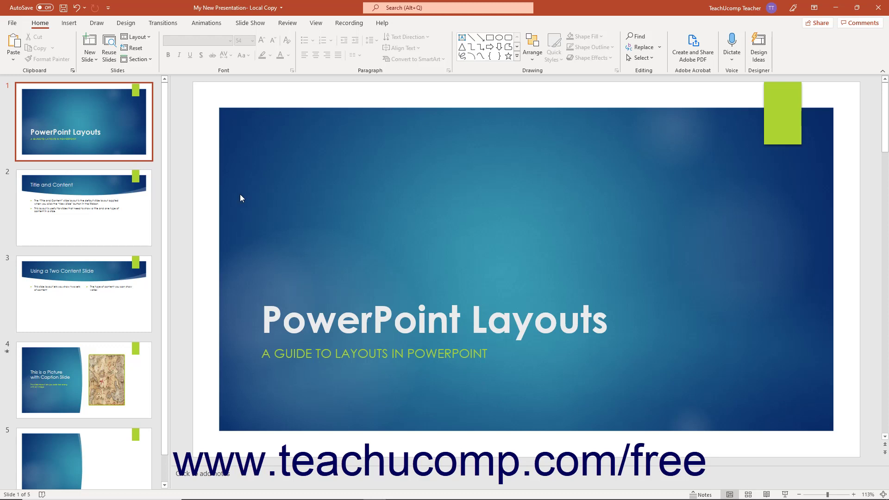
click(262, 477)
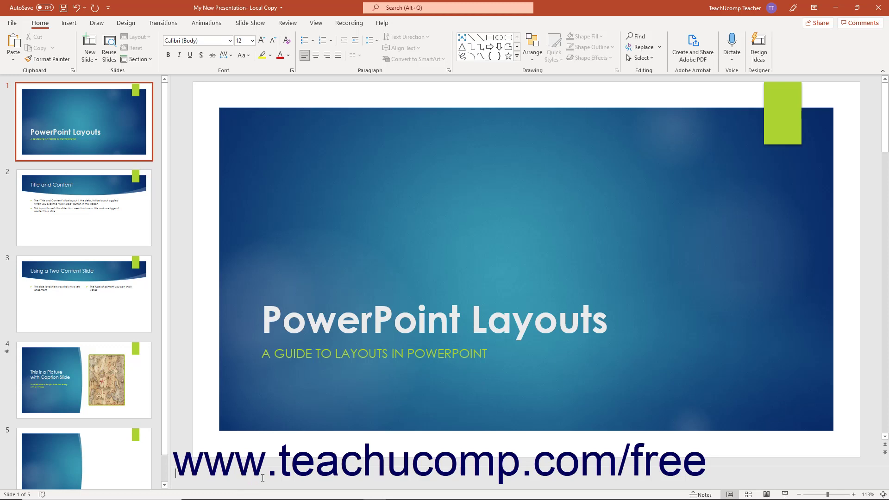
click(693, 496)
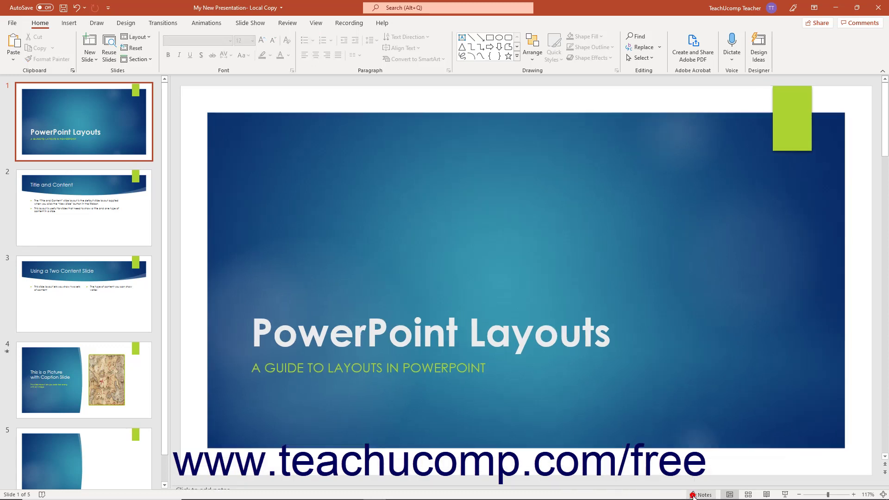
click(693, 496)
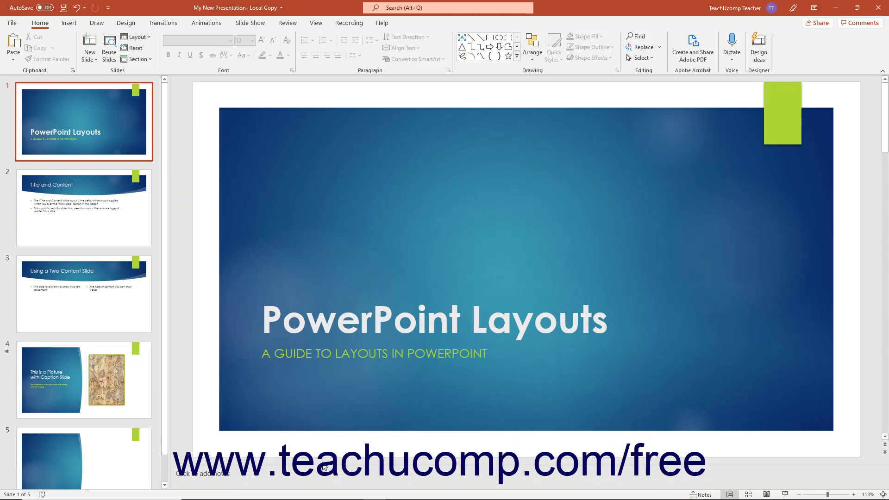
Step: Add the speaker note 'Pass out the audience handouts first' to slide 1
click(308, 473)
text(Pass out the audience handouts first)
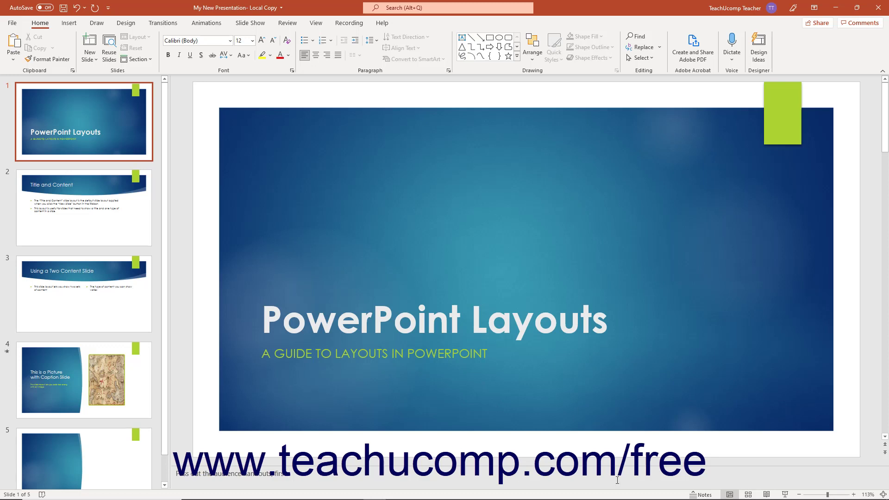
Step: Step forward to slide 3, then back to slide 2 'Title and Content'
click(885, 453)
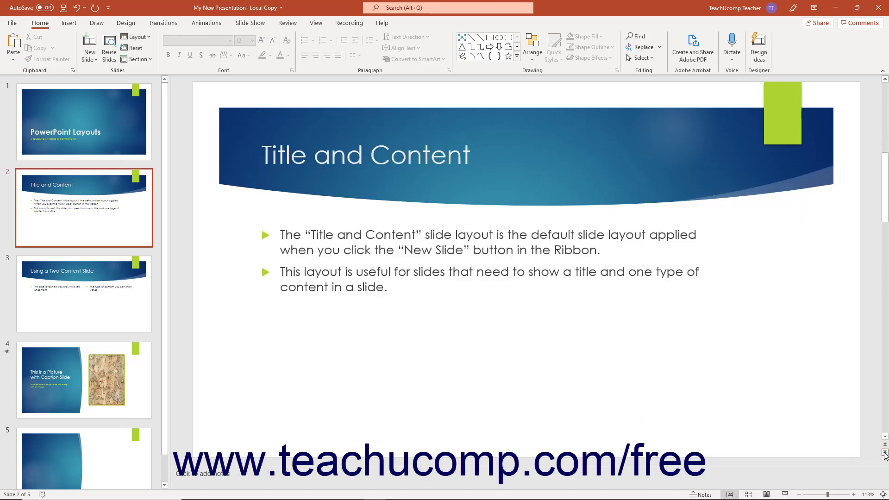
click(885, 454)
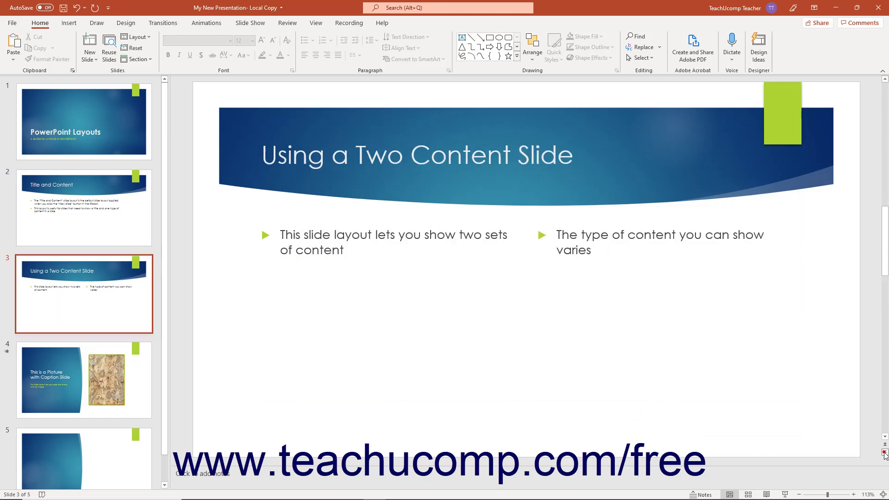
click(885, 446)
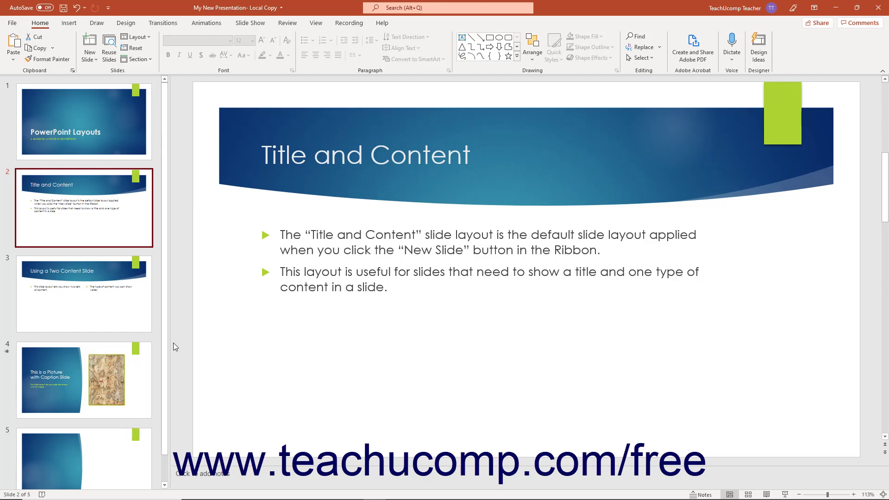
Step: Scroll the thumbnails pane and select slide 5, the untitled placeholder slide
drag(165, 385, 157, 442)
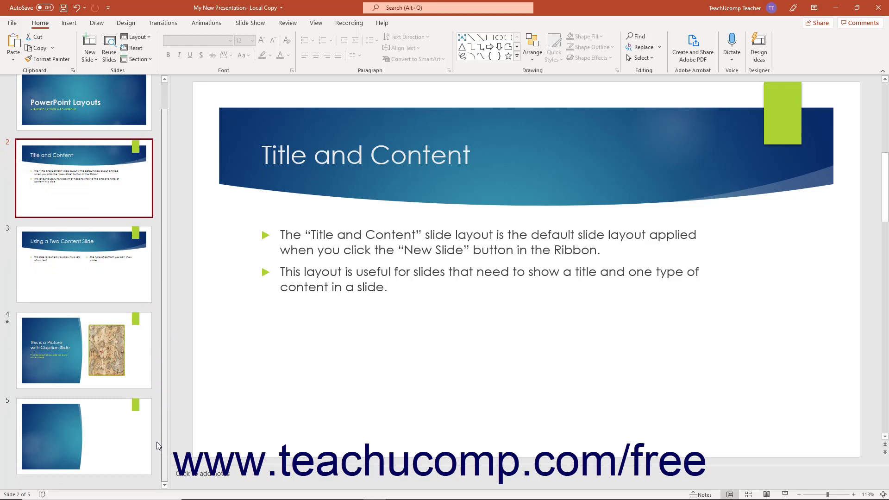
scroll(158, 426, up, 1)
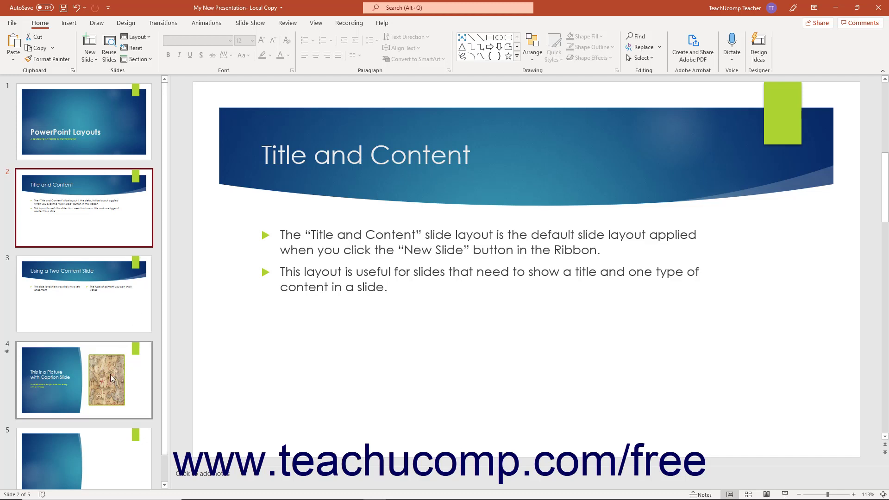
click(85, 439)
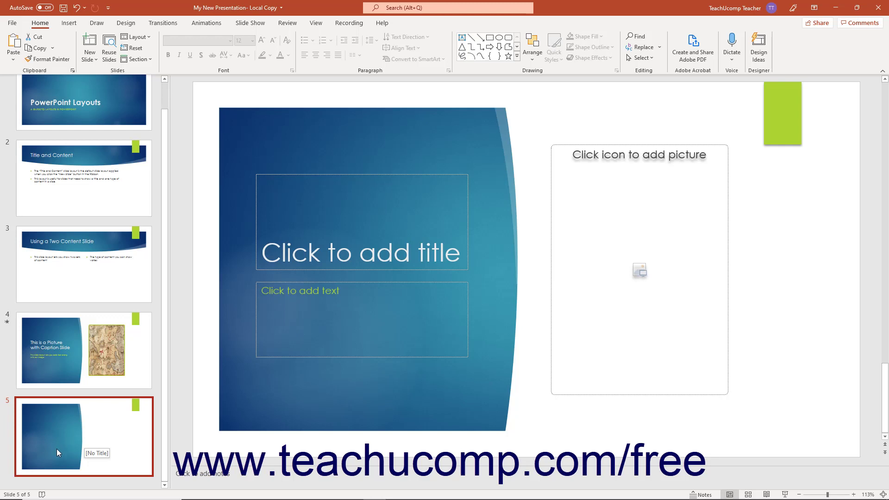
drag(61, 445, 72, 254)
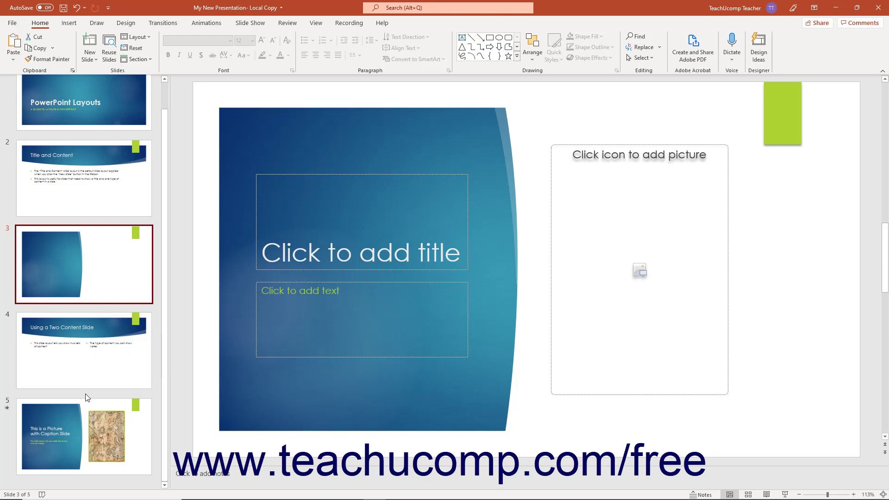
click(101, 351)
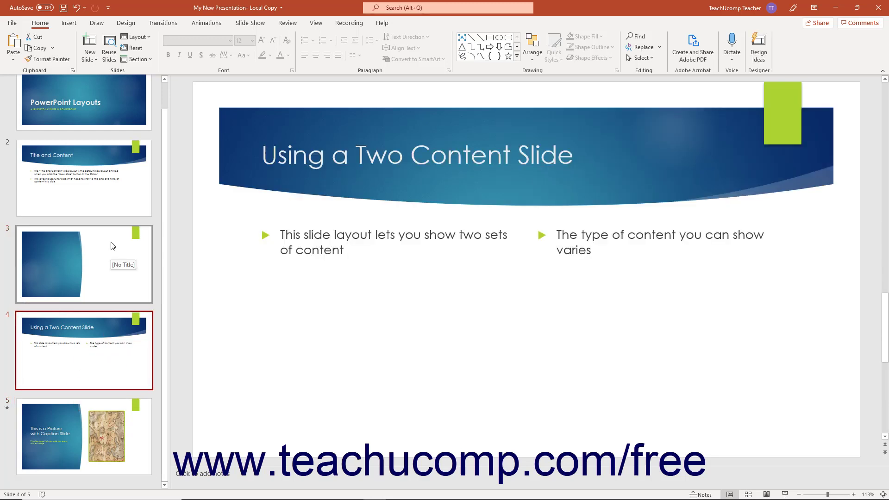
ctrl+click(108, 202)
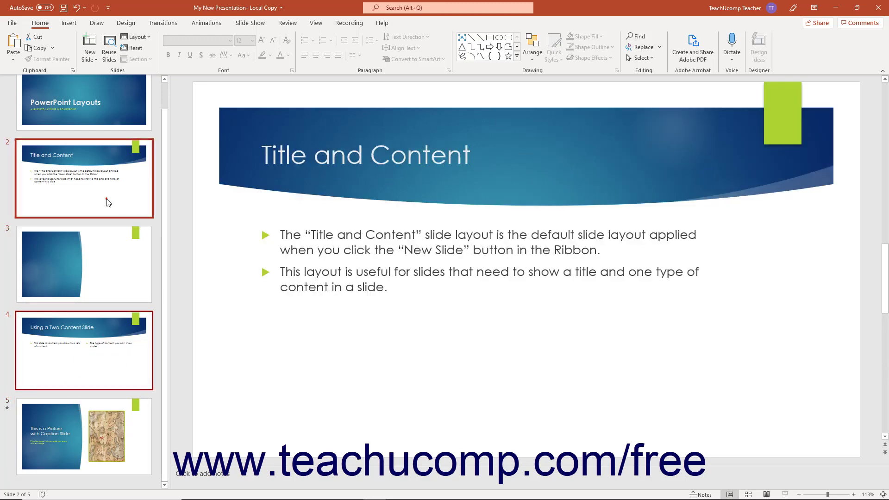
click(110, 260)
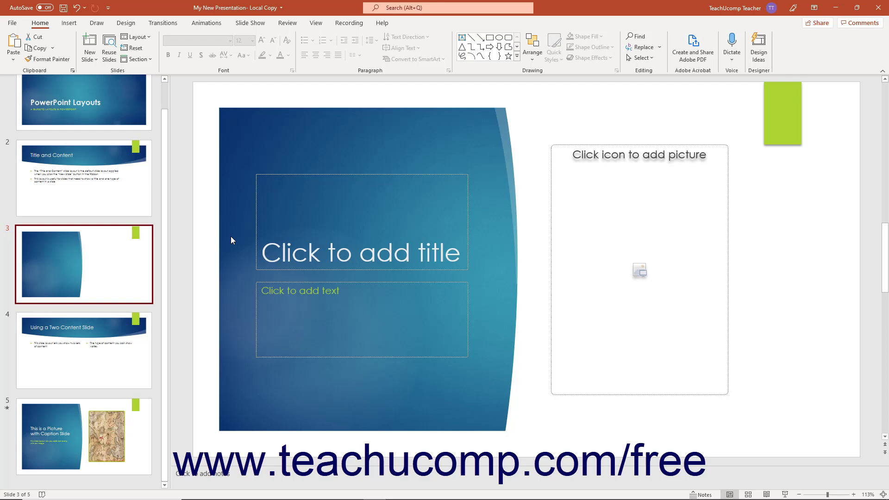
Step: Turn on the ruler and gridlines from the View tab, then switch both off
click(315, 23)
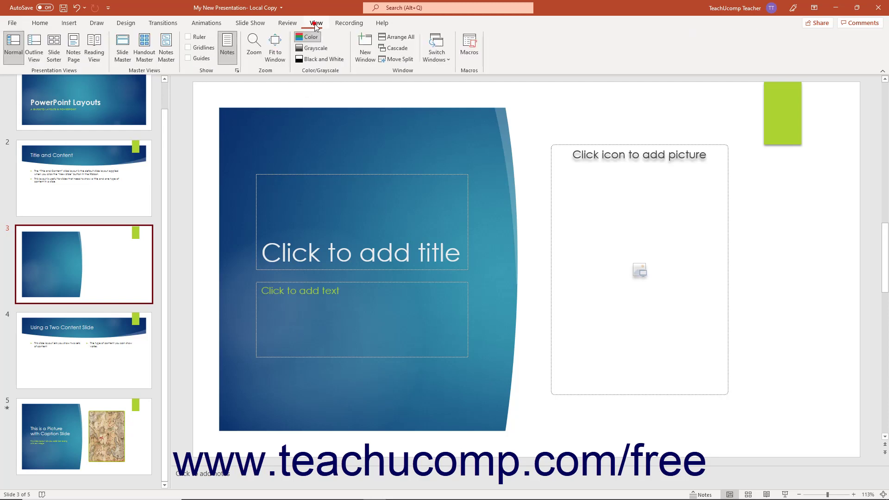
click(202, 42)
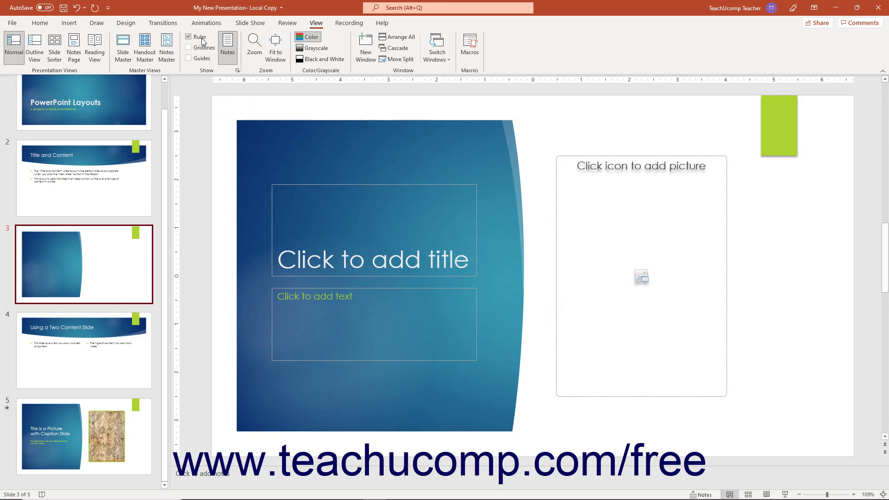
click(203, 49)
click(202, 49)
click(200, 39)
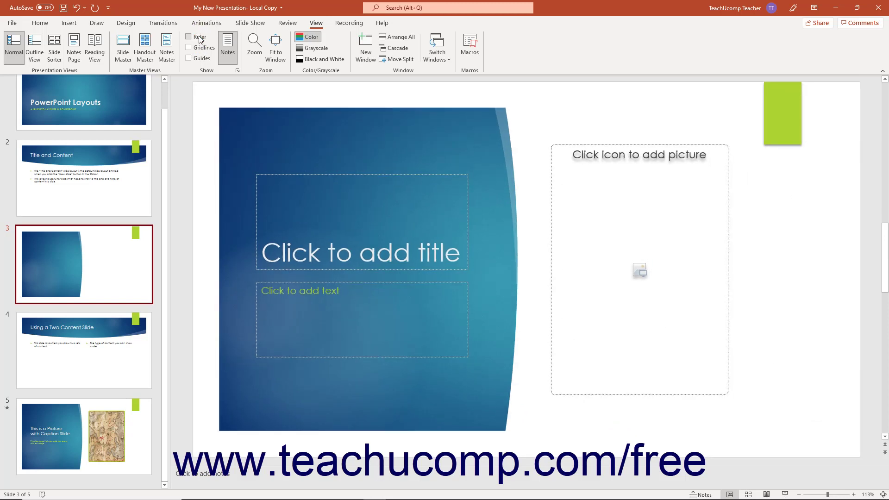
Step: Turn on guides, moving the horizontal guide to 2.54 and a vertical guide to 3.29
click(198, 62)
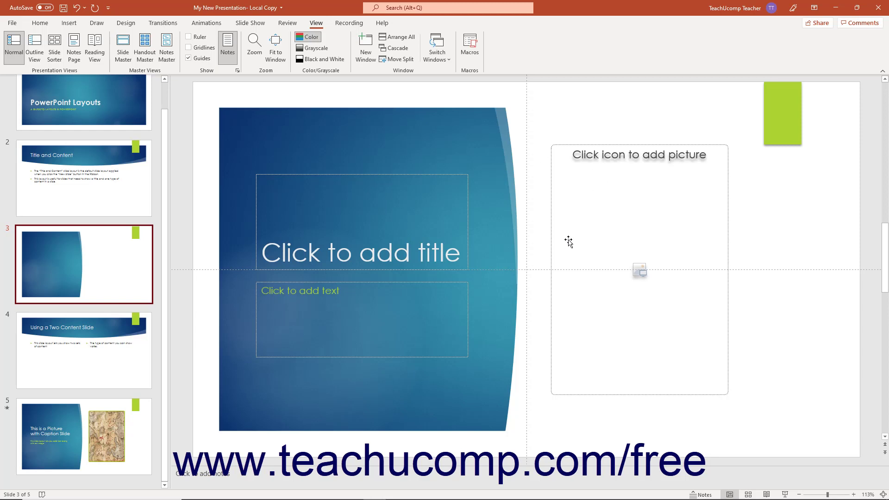
drag(544, 269, 551, 165)
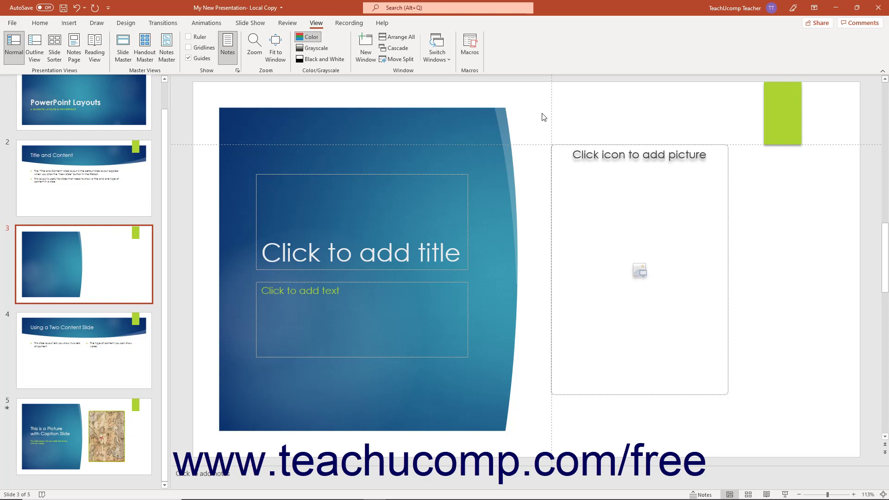
drag(552, 108, 729, 117)
Step: Uncheck Guides on the View tab to remove the alignment lines from slide 3
click(206, 59)
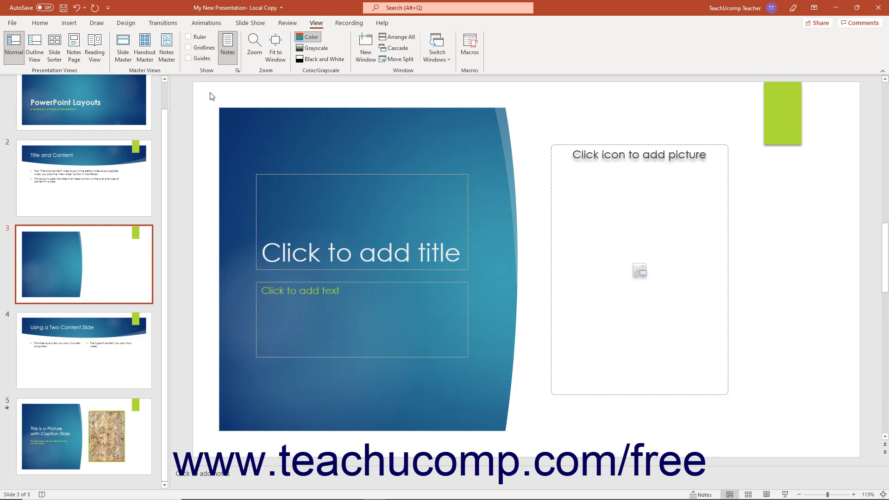
Step: Open the Design Ideas pane from the Design tab, then close it
click(126, 24)
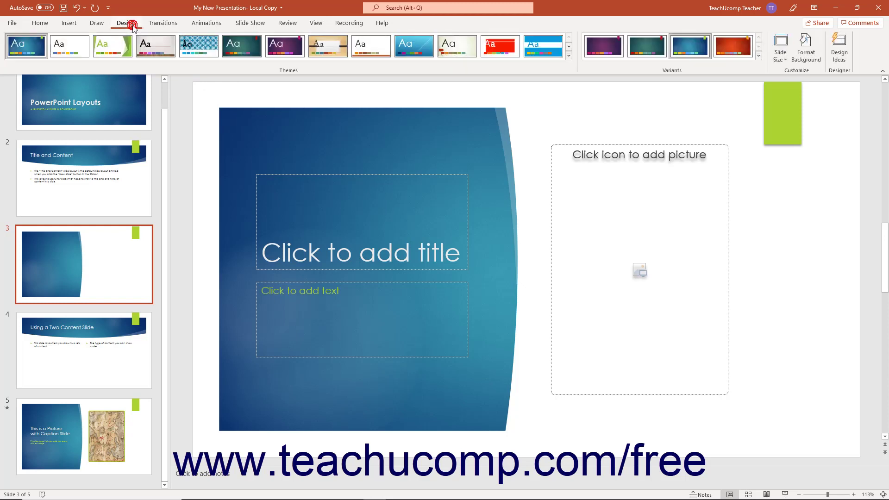
click(839, 55)
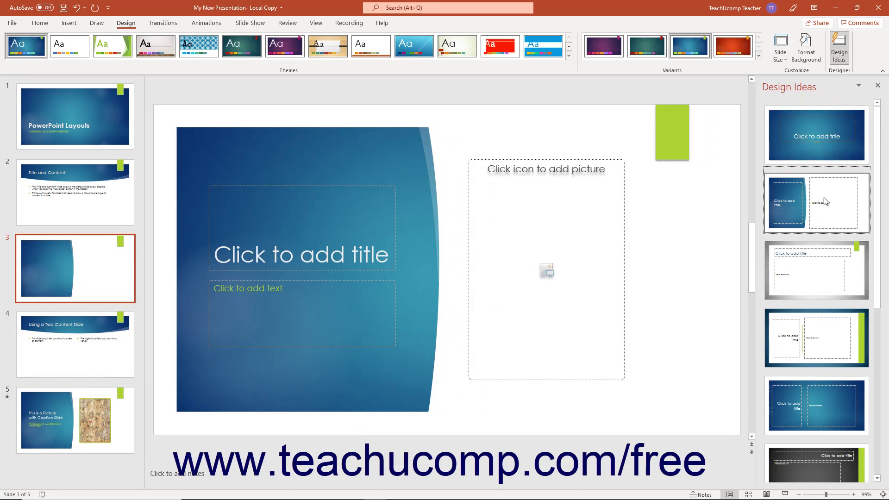
click(878, 86)
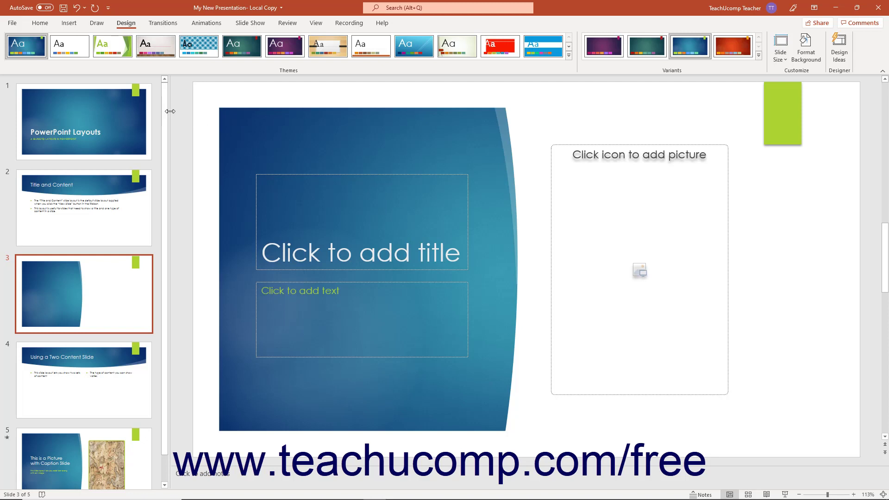
Step: Collapse and re-expand the thumbnails pane, then drag the notes border to enlarge the notes area
drag(170, 111, 46, 178)
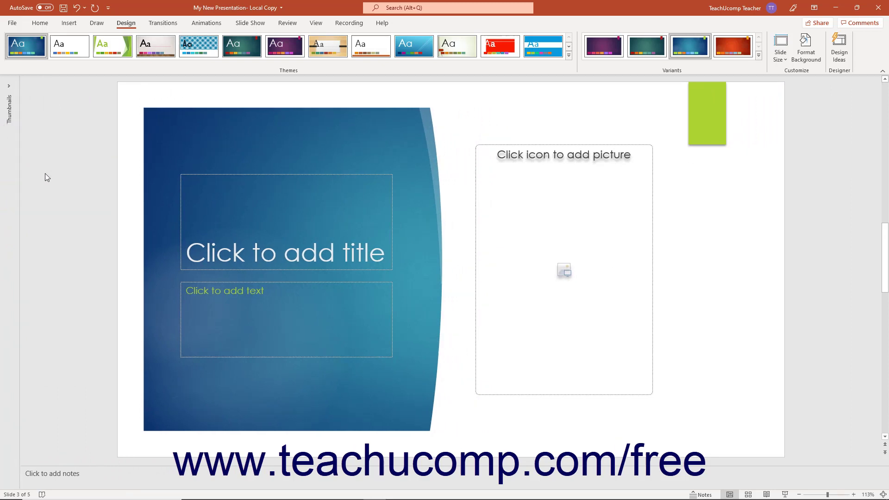
click(9, 111)
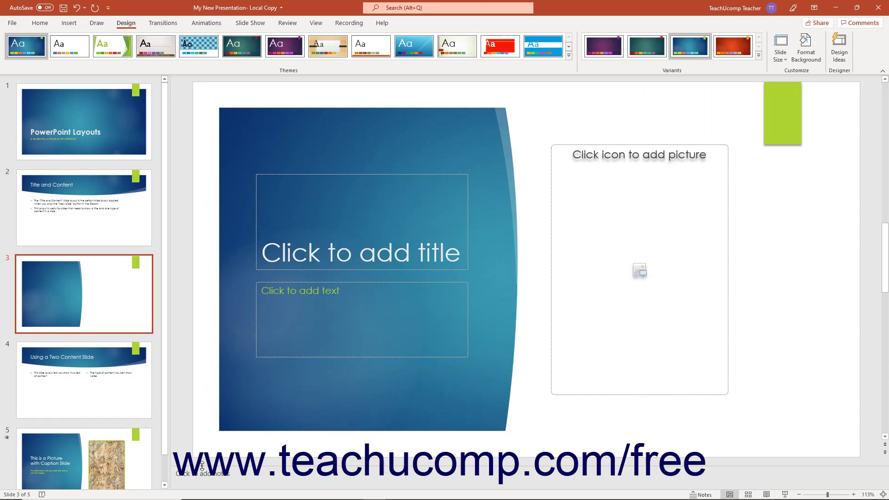
mouse_move(201, 467)
mouse_down()
mouse_move(209, 444)
mouse_move(206, 468)
mouse_up()
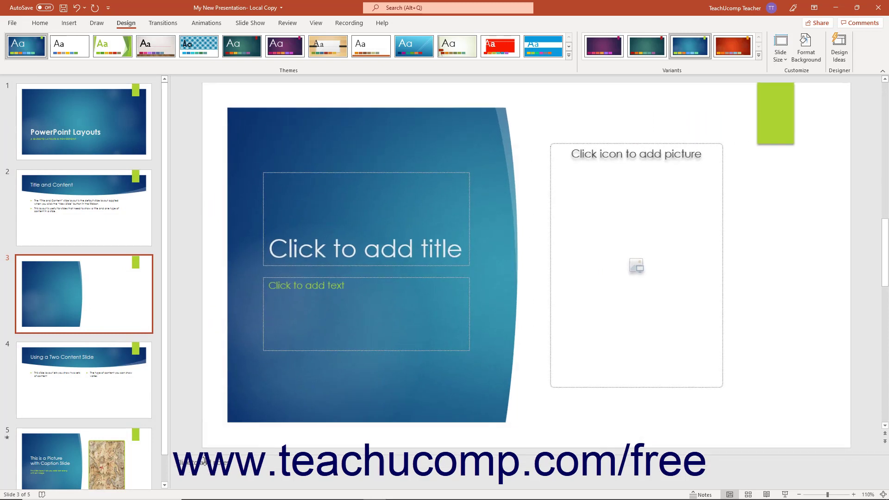